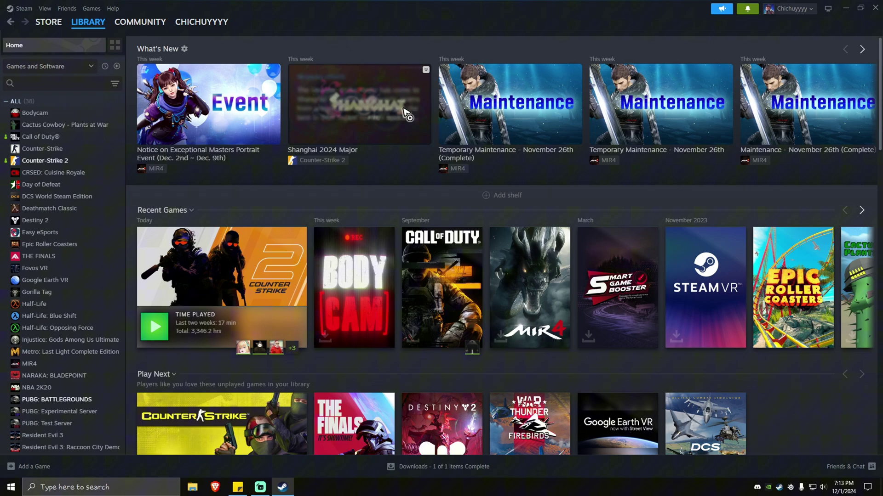
Step: Check Steam's interface settings and leave client beta participation at No beta chosen
mouse_move(391, 113)
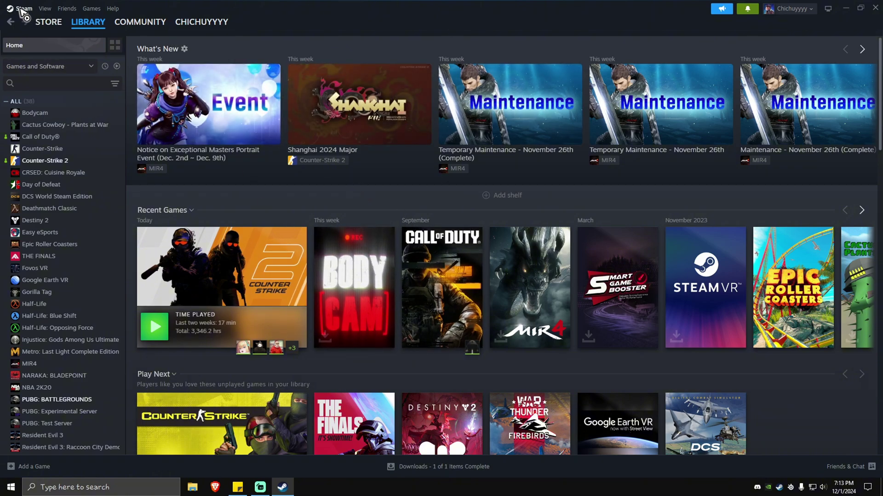
left_click(21, 9)
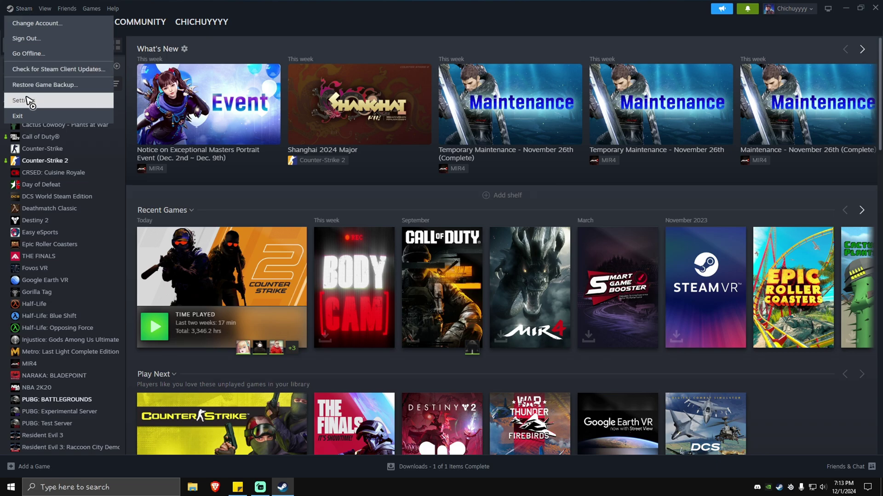
left_click(60, 106)
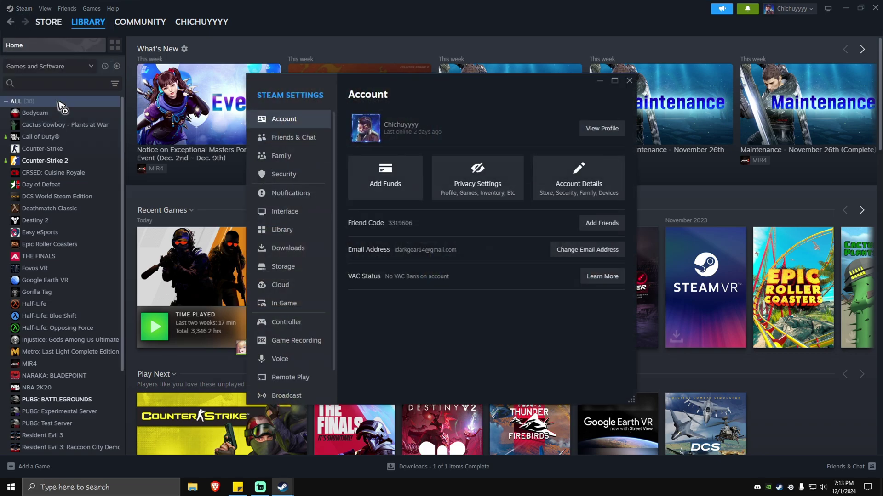
left_click(309, 217)
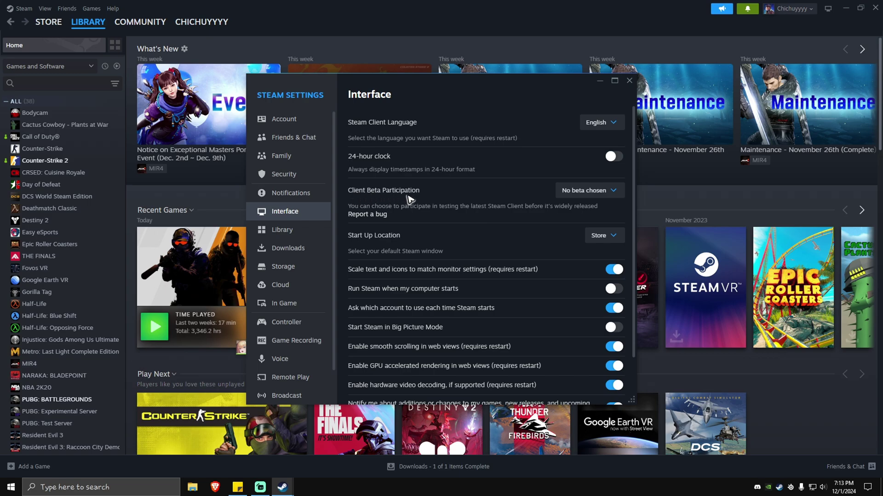
left_click(614, 192)
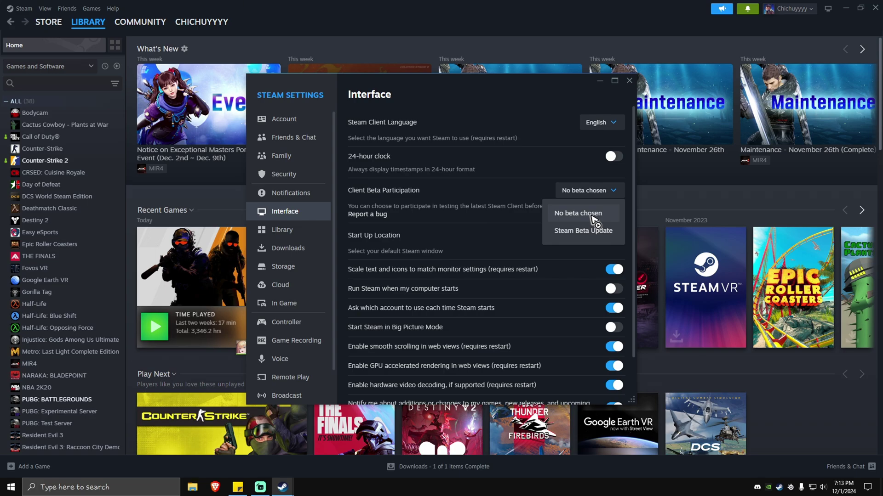
left_click(591, 216)
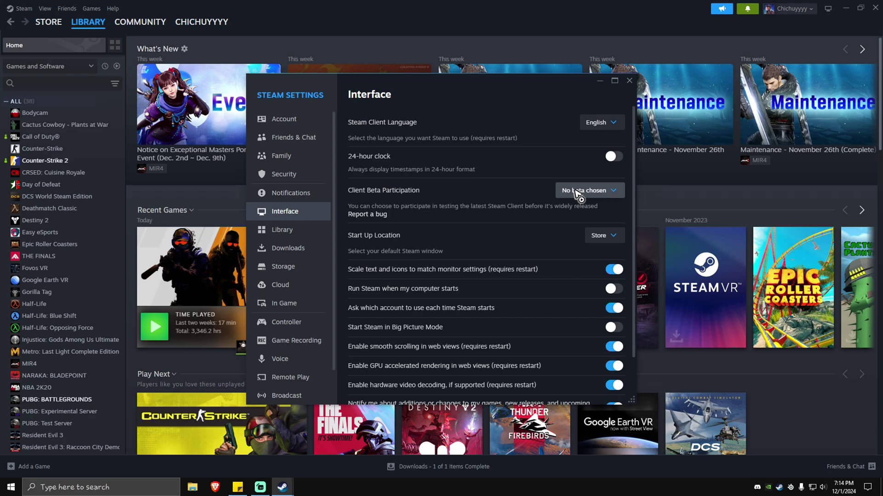
Step: Close Steam, refresh the desktop, and load dll-files.com in a new Brave window
left_click(629, 80)
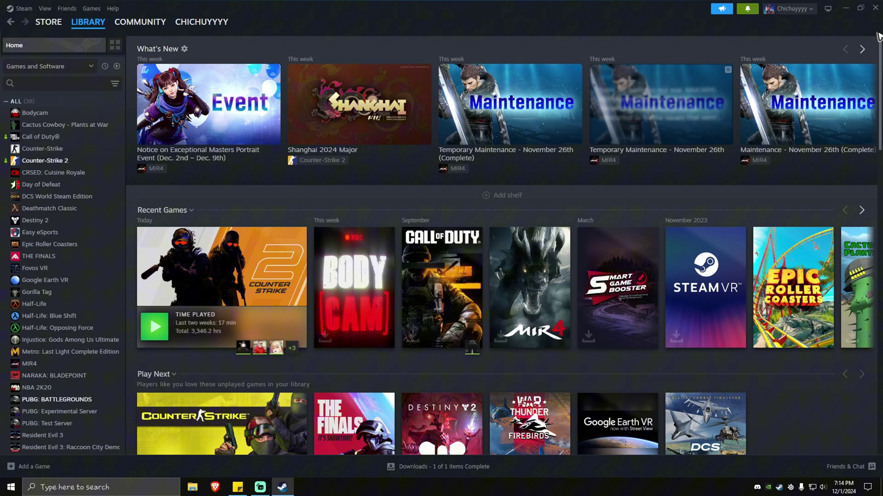
left_click(875, 8)
right_click(412, 188)
left_click(440, 213)
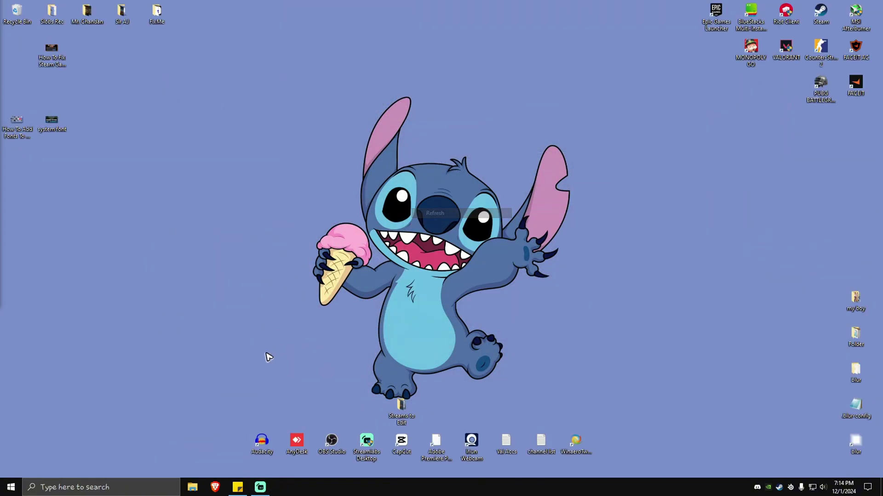
left_click(221, 486)
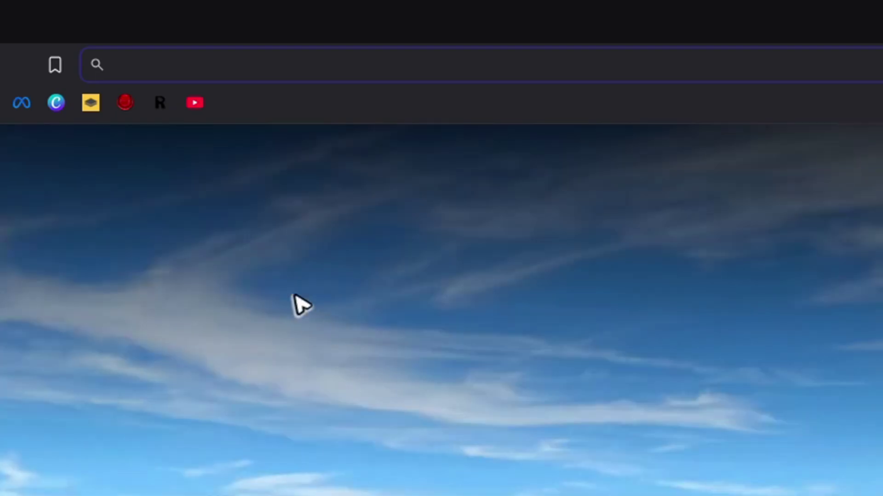
type("dll")
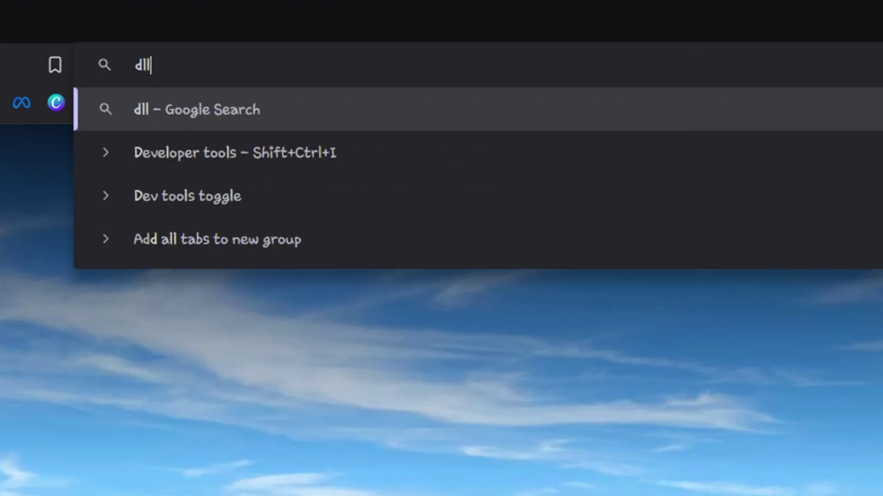
type("-files.com")
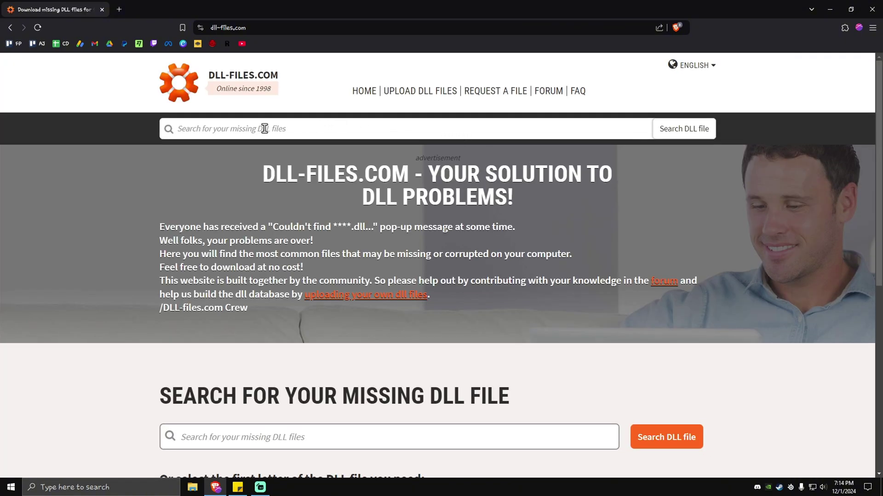
Step: Search DLL-files.com for 'steam' and open the steam_api.dll download page
left_click(266, 128)
type("steam")
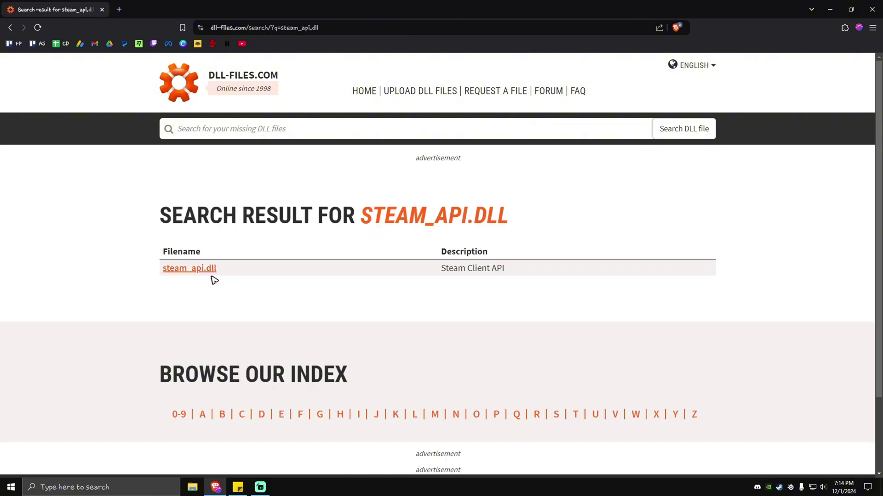
left_click(212, 270)
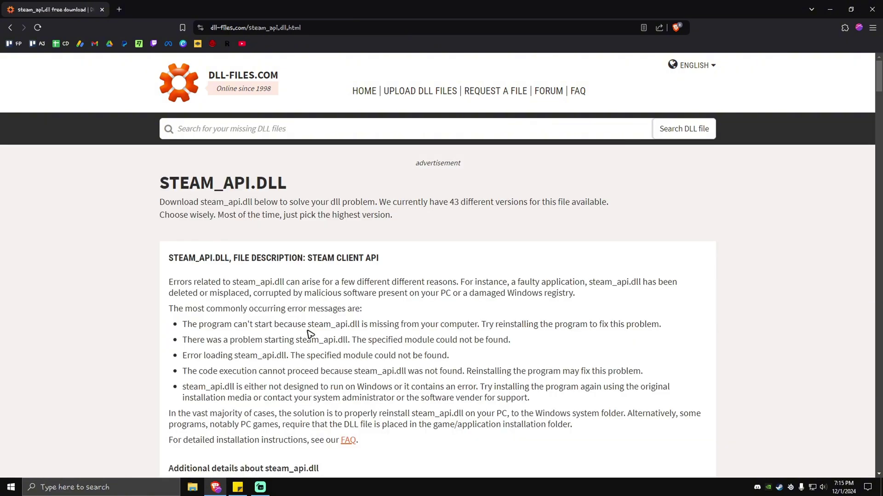
scroll(309, 334, "down", 10)
scroll(317, 329, "up", 3)
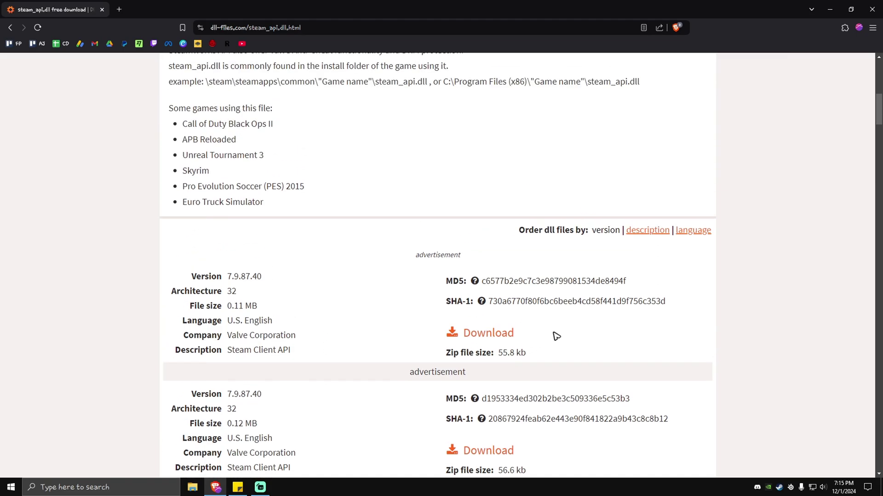
Step: Review the first 32-bit version's details, then download version 7.9.87.40 as steam_api.zip
mouse_move(556, 336)
left_mouse_down()
mouse_move(465, 333)
mouse_move(740, 322)
left_mouse_up()
left_click(739, 322)
left_click_drag(268, 278, 209, 280)
left_click(209, 279)
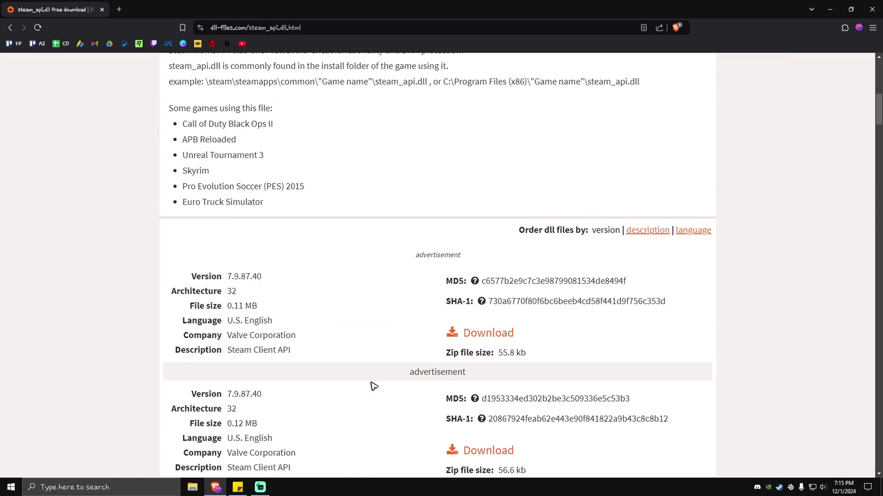
left_click(505, 335)
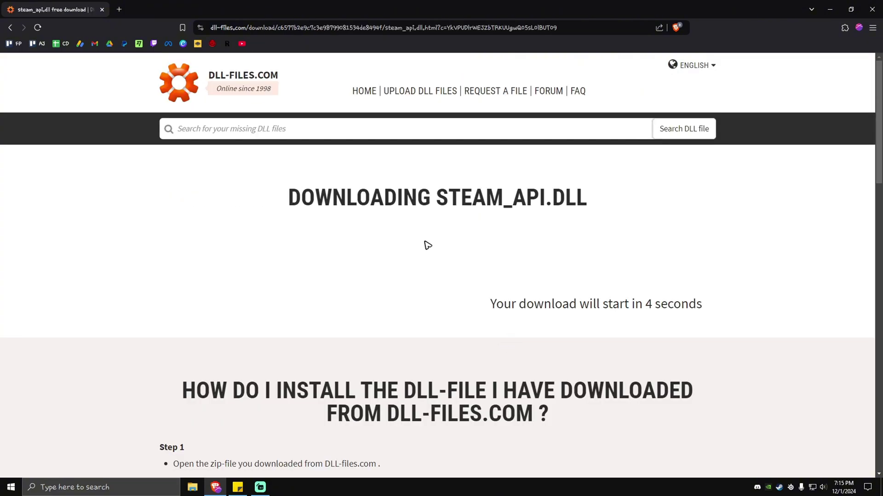
key("ctrl+minus")
key("ctrl+minus")
key("ctrl+plus")
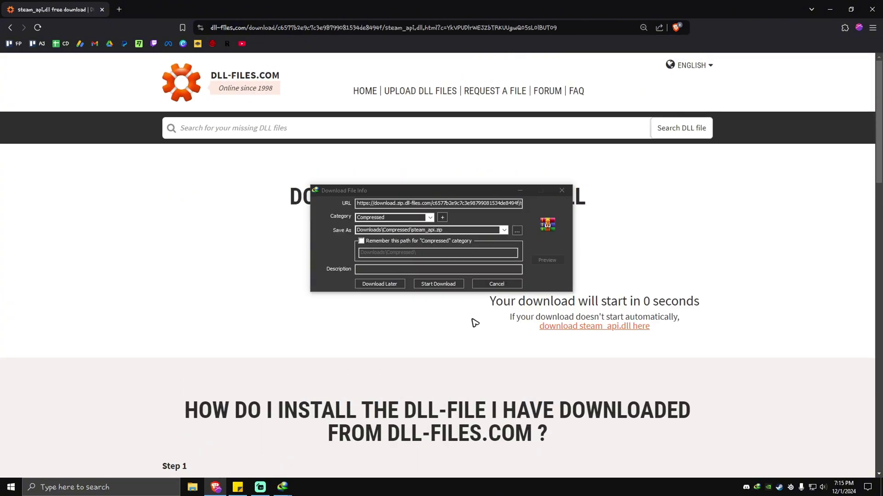
left_click(432, 284)
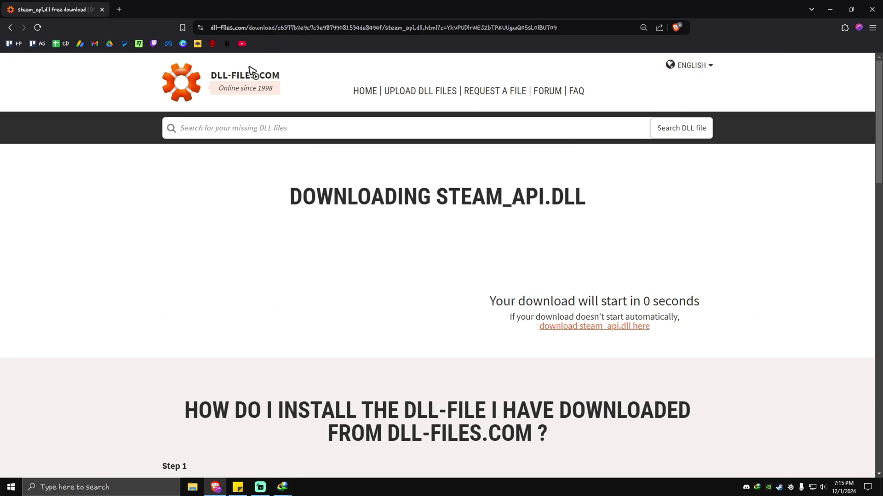
Step: Search DLL-files.com for steam_api64.dll and open its download page
left_click(251, 129)
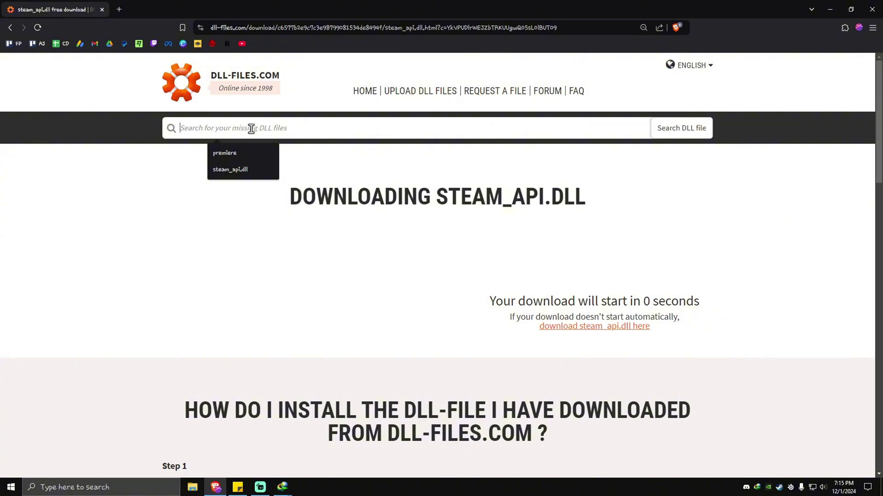
type("steam_a")
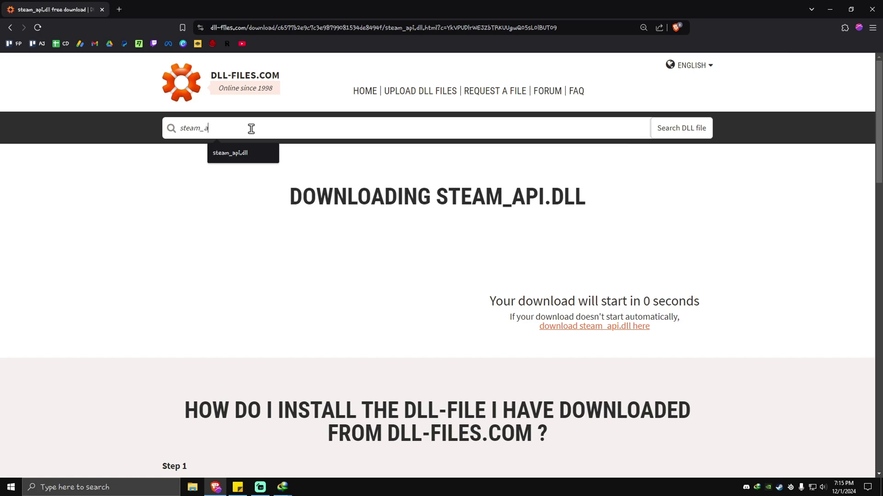
type("pi64.dll")
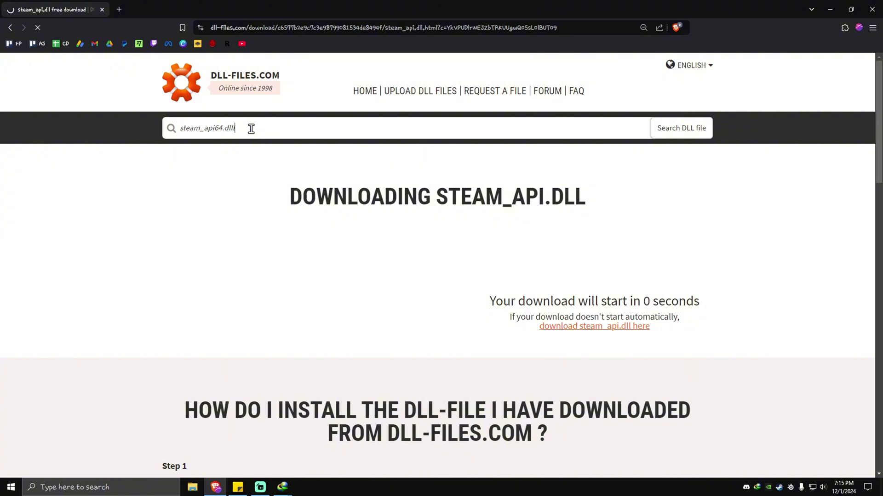
key("Return")
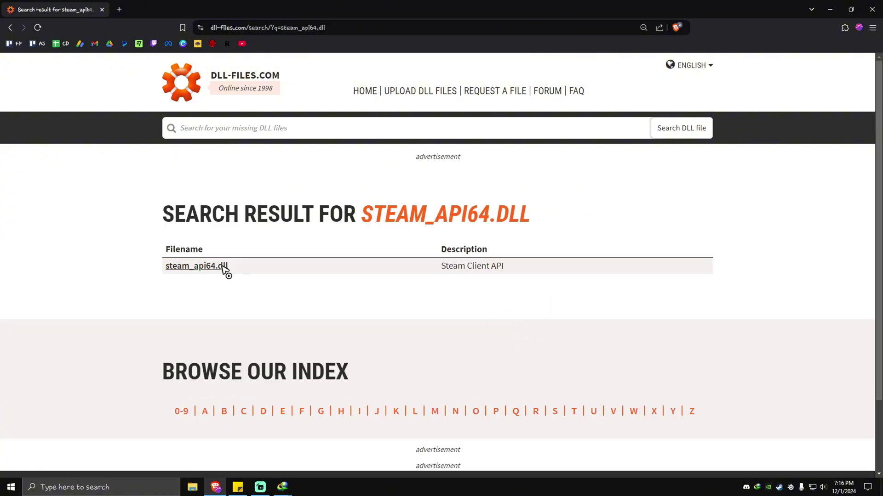
left_click(213, 270)
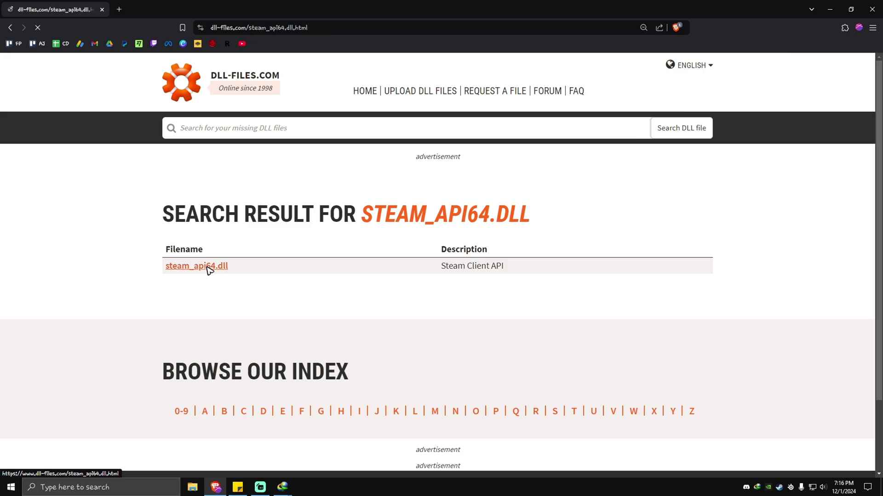
Step: Download the 64-bit steam_api64.dll version 5.25.65.21 as steam_api64.zip
scroll(361, 317, "down", 9)
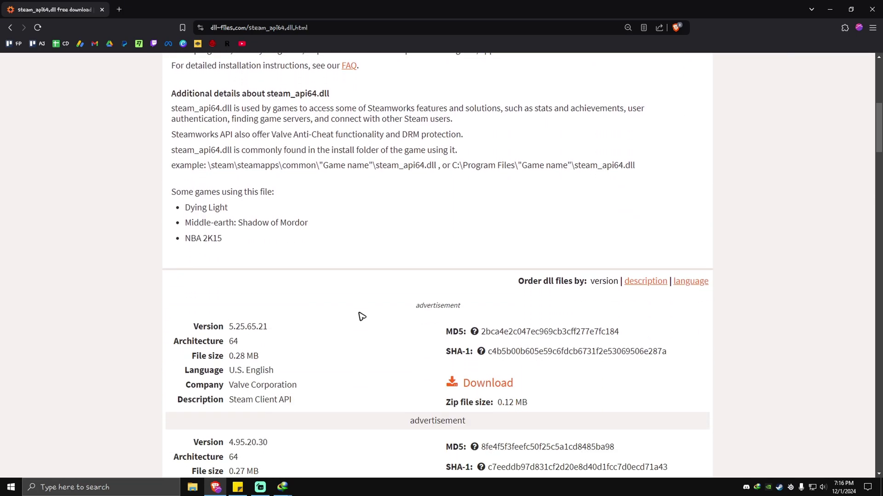
left_click_drag(340, 291, 252, 280)
left_click(252, 281)
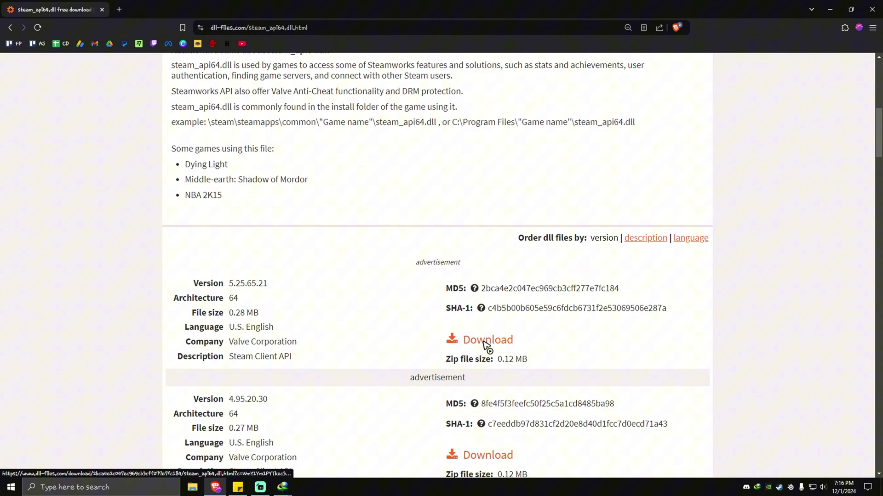
left_click(486, 346)
triple_click(546, 306)
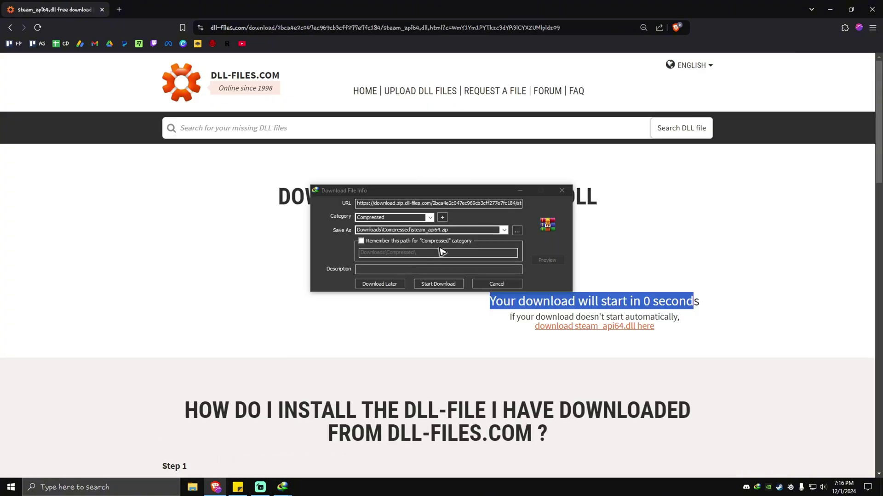
left_click(441, 285)
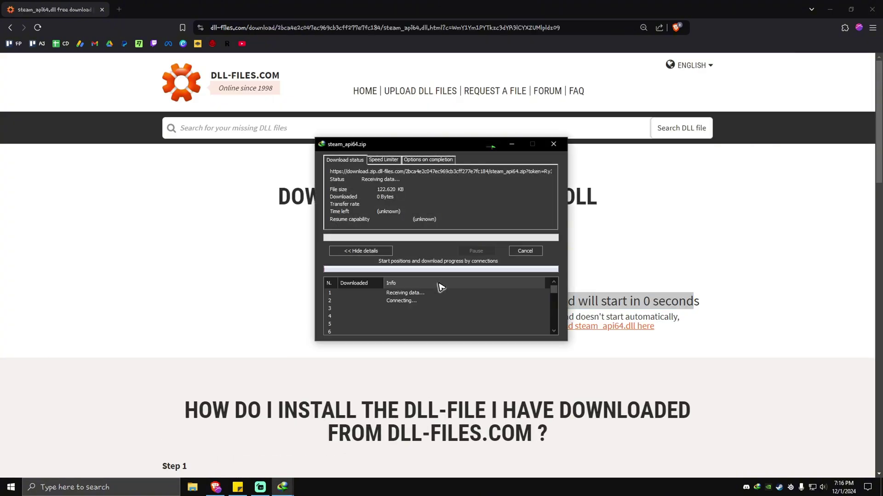
Step: Open the Compressed downloads folder, select both steam_api zips, and close the windows
left_click(458, 272)
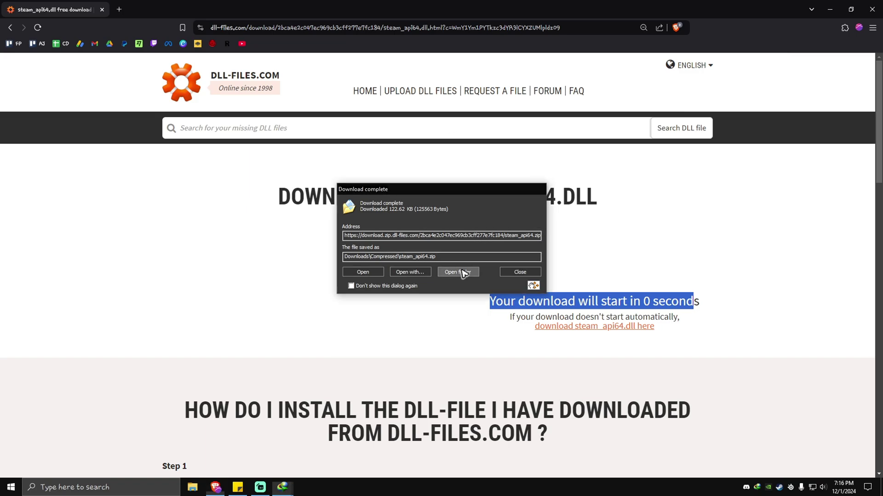
left_click_drag(381, 71, 223, 57)
left_click(871, 5)
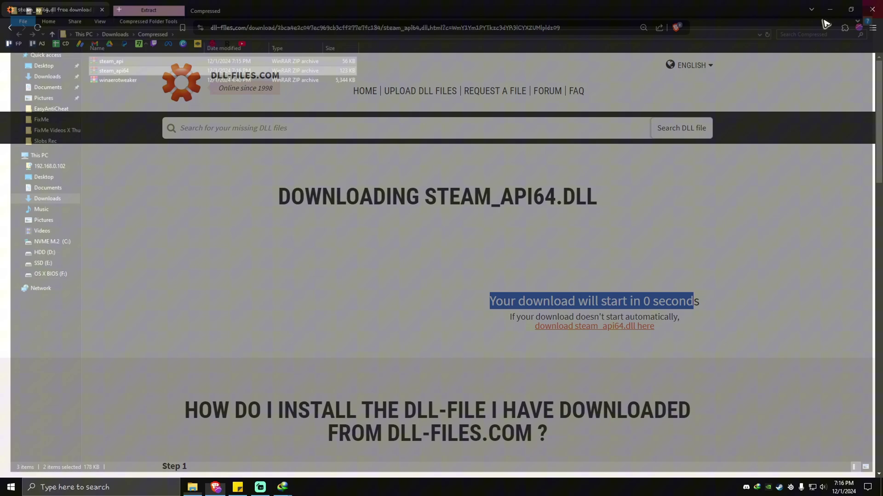
left_click(872, 6)
Step: Paste the two steam_api zip archives onto the desktop and tidy nearby icons
right_click(261, 123)
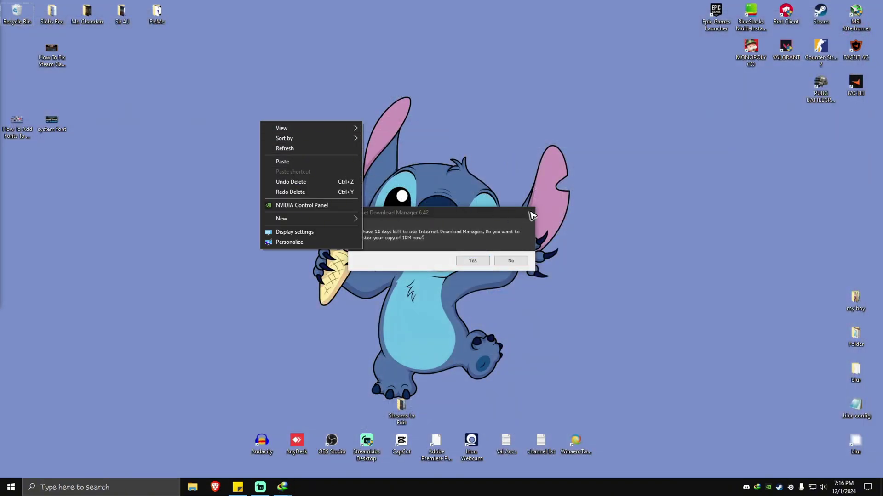
left_click(281, 148)
right_click(272, 256)
left_click(296, 290)
left_click_drag(190, 298, 306, 217)
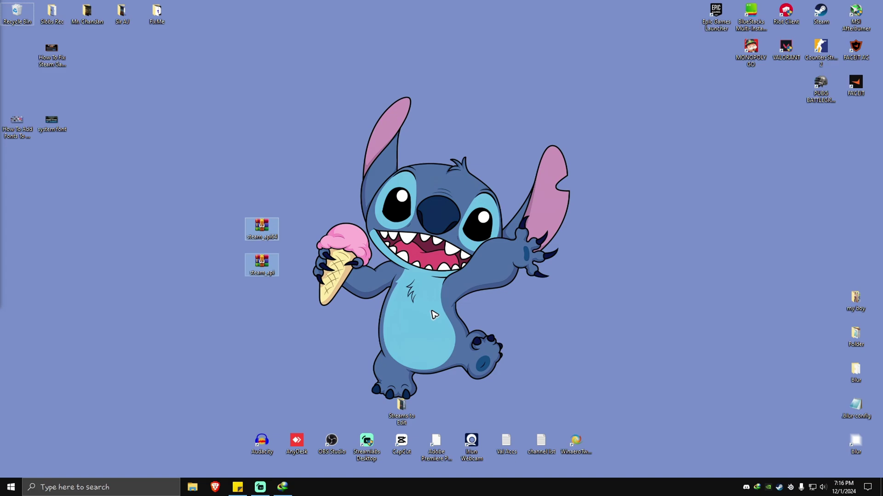
mouse_move(107, 170)
left_mouse_down()
mouse_move(1, 112)
mouse_move(52, 108)
mouse_move(91, 46)
left_mouse_up()
left_click_drag(251, 343, 295, 193)
Step: Extract the steam_api64 archive here, delete its README, and place steam_api64.dll beside the archive
left_click(262, 227)
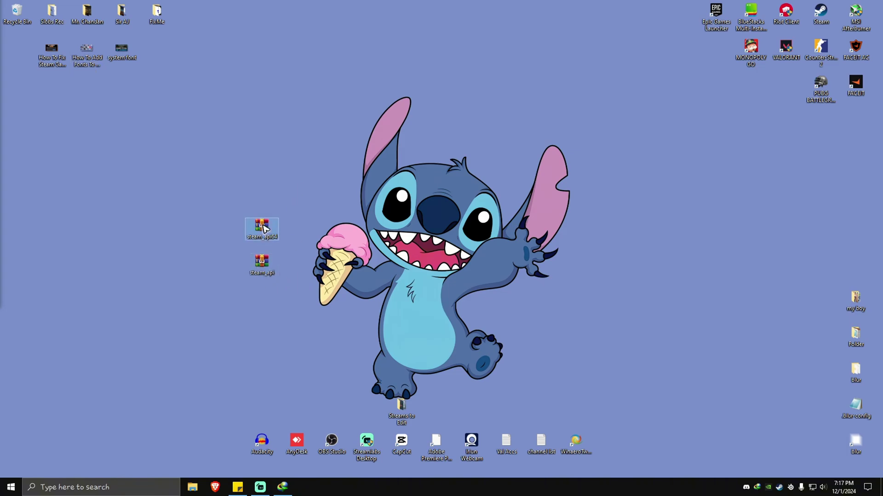
right_click(264, 229)
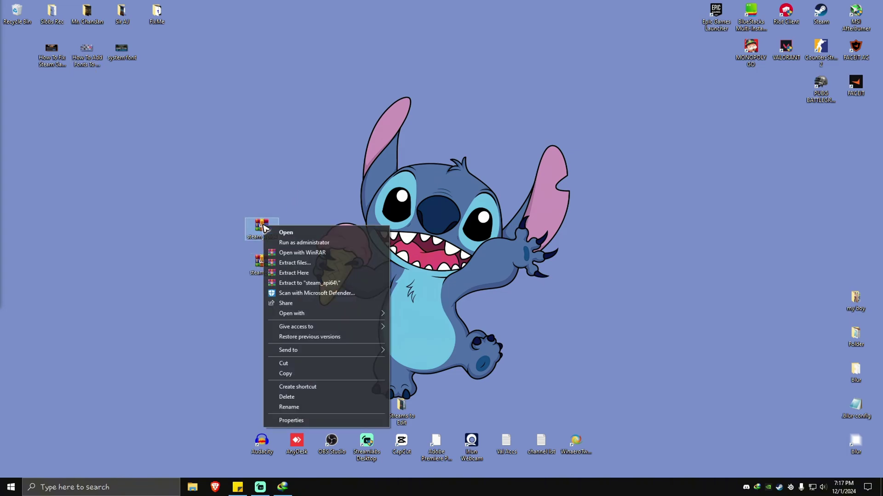
left_click(307, 276)
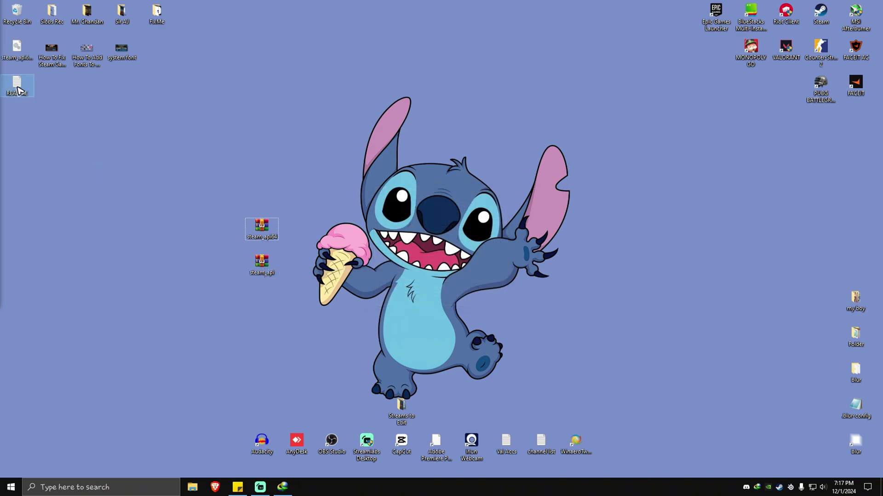
key("Delete")
mouse_move(17, 48)
left_mouse_down()
mouse_move(180, 234)
mouse_move(193, 230)
left_mouse_up()
Step: Extract the steam_api archive here, delete its README, and place steam_api.dll below steam_api64.dll
left_click(269, 270)
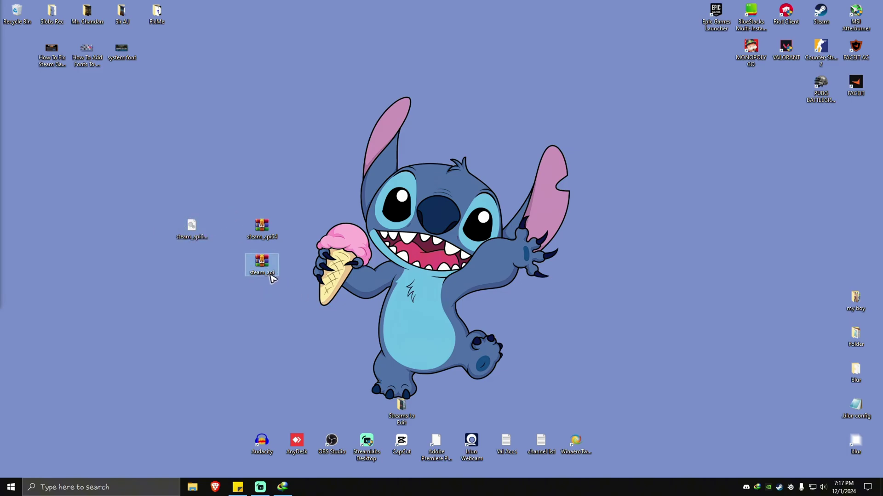
right_click(271, 275)
left_click(301, 313)
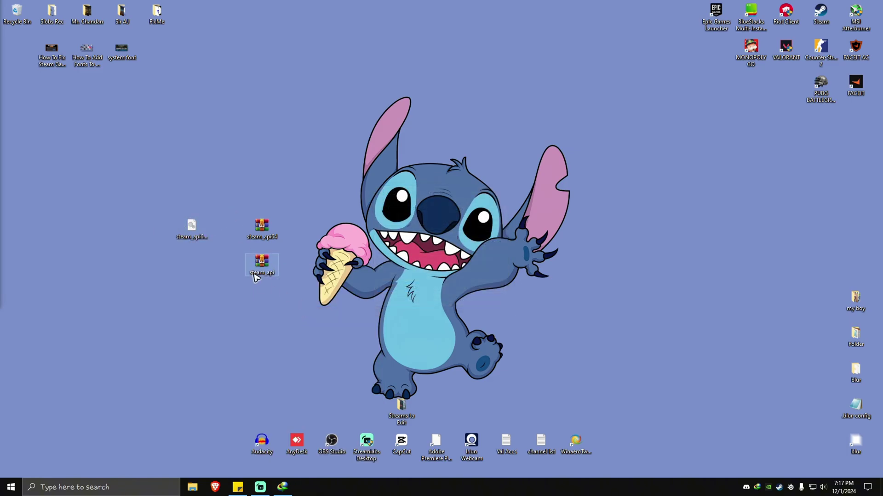
left_click(17, 85)
key("Delete")
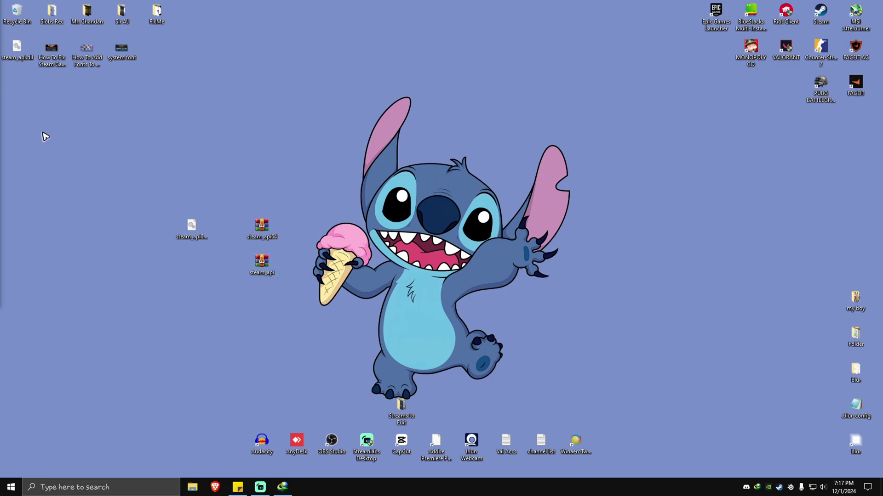
left_click_drag(17, 51, 196, 286)
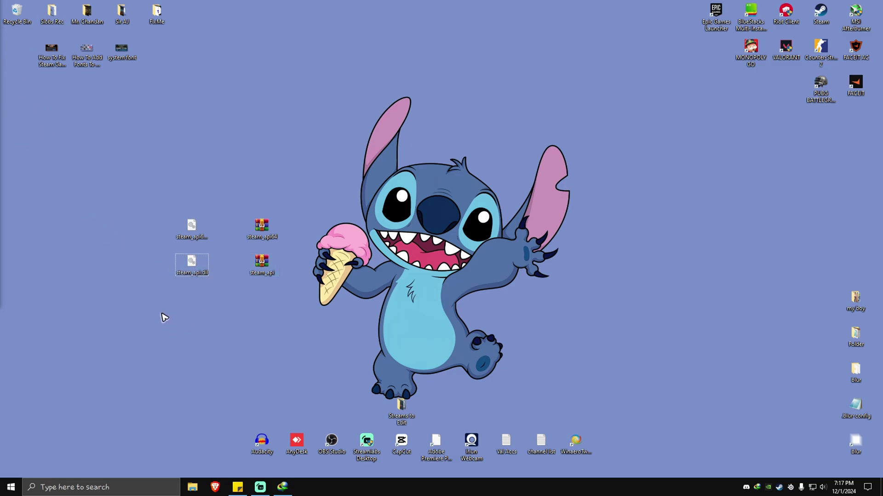
left_click_drag(163, 318, 207, 216)
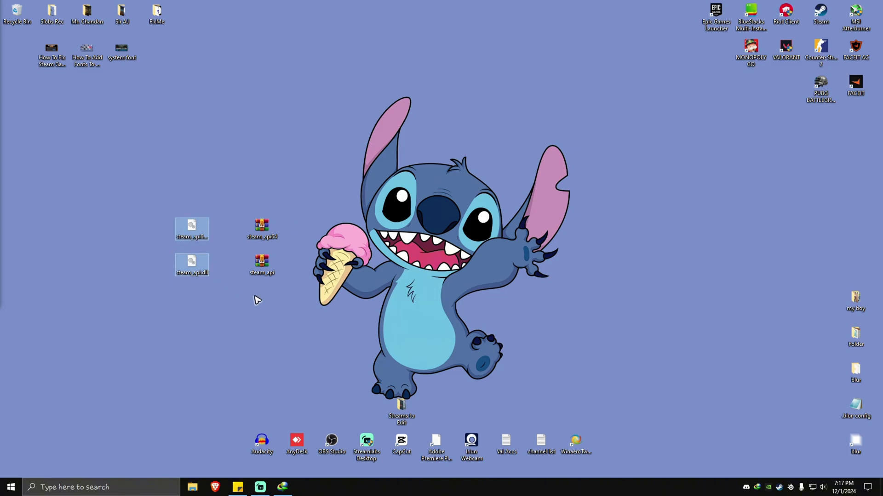
Step: Select both extracted DLL files and cut them
left_click(199, 295)
left_click_drag(163, 351, 219, 153)
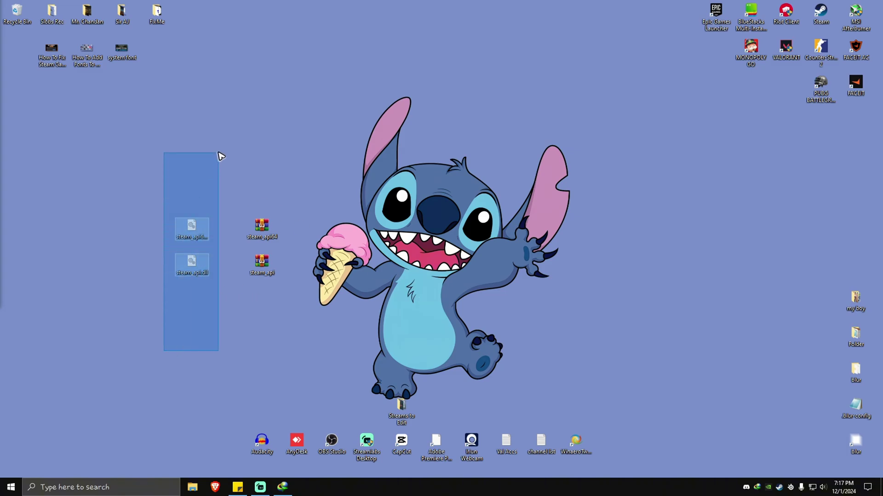
right_click(195, 233)
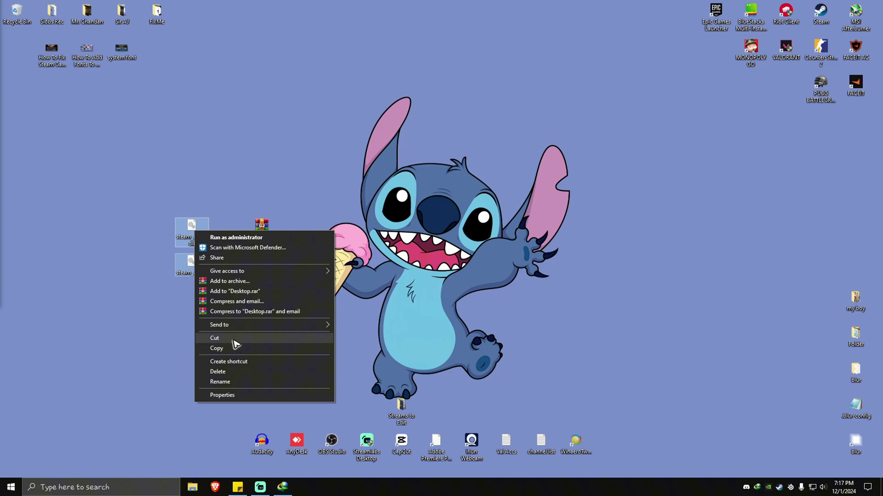
left_click(233, 340)
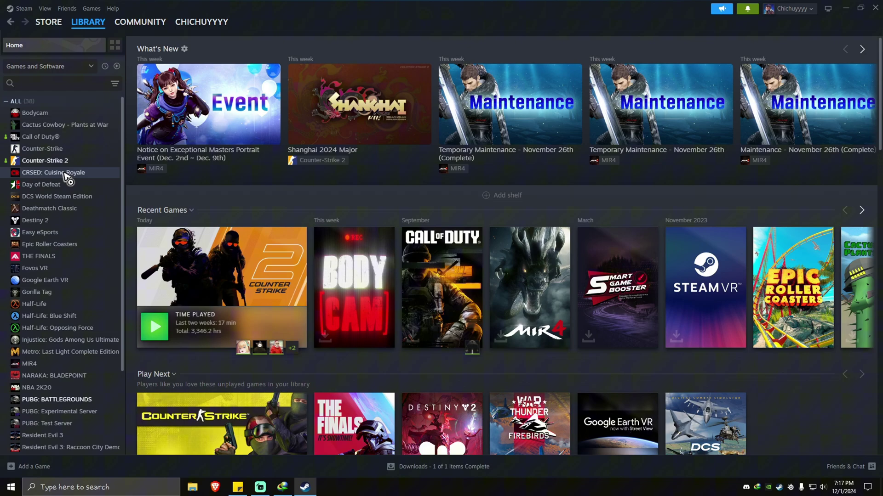
Step: Browse Counter-Strike 2's local install folder from the Steam library
left_click(48, 161)
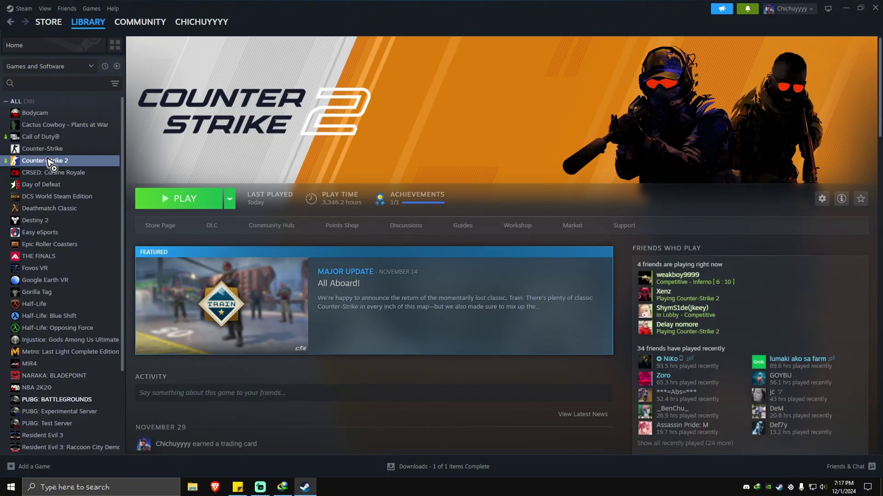
right_click(48, 161)
mouse_move(71, 214)
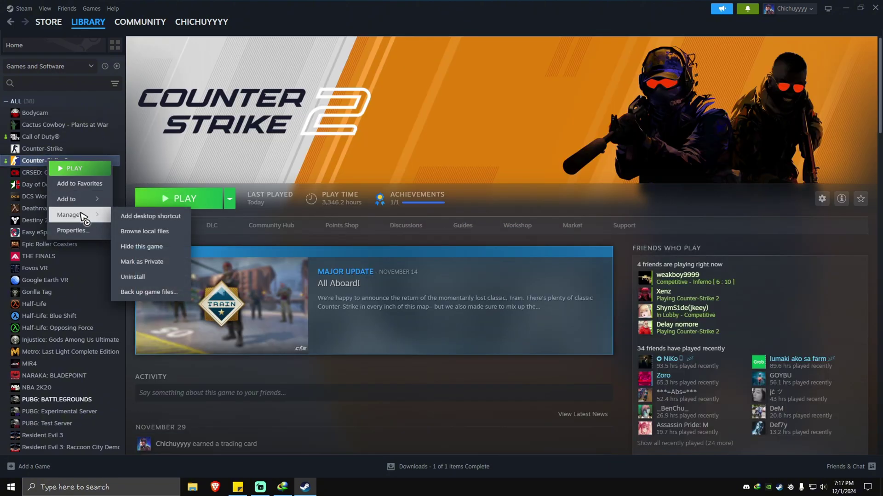
left_click(155, 232)
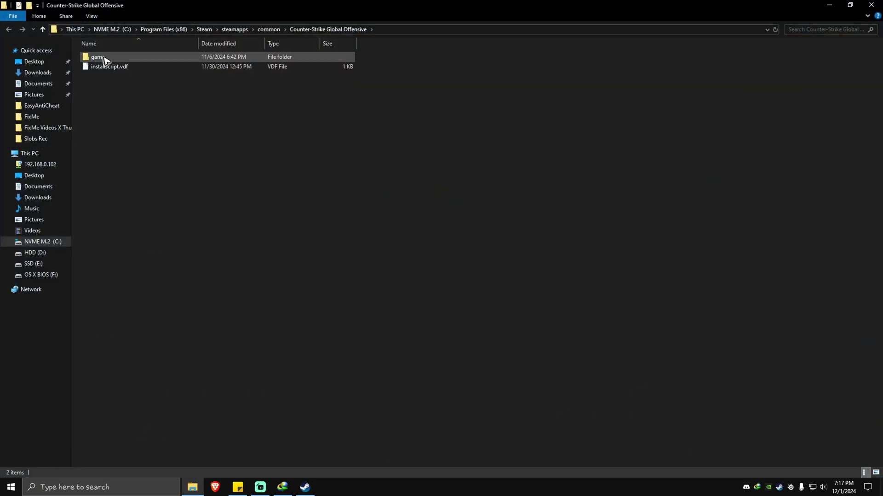
Step: Open game\bin\win64, search 'steam_api' to confirm steam_api64.dll exists, then clear the search
double_click(103, 57)
double_click(106, 61)
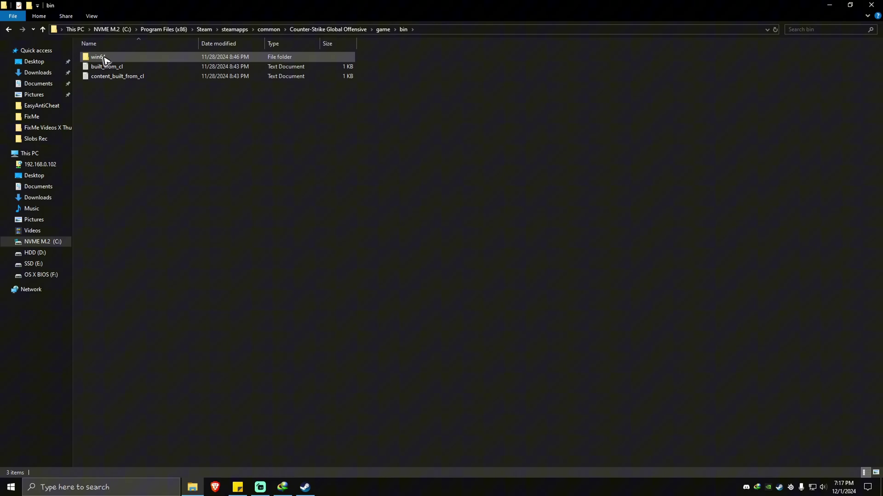
double_click(106, 61)
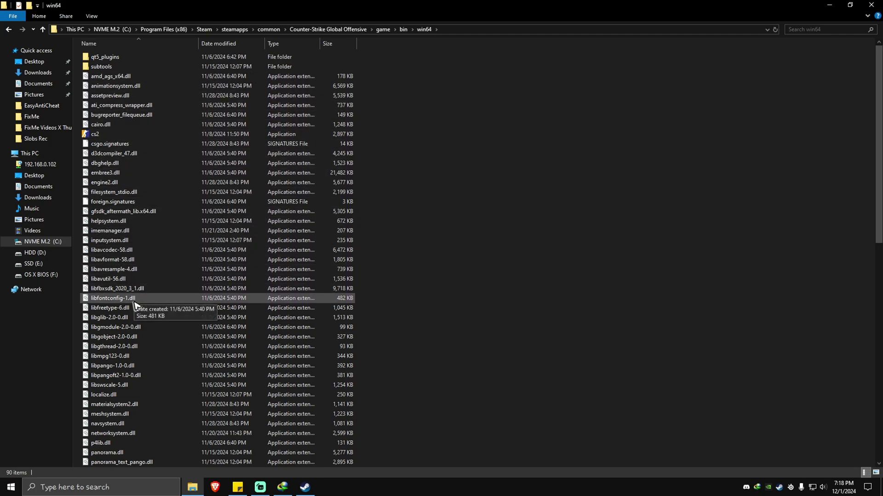
scroll(136, 317, "down", 1)
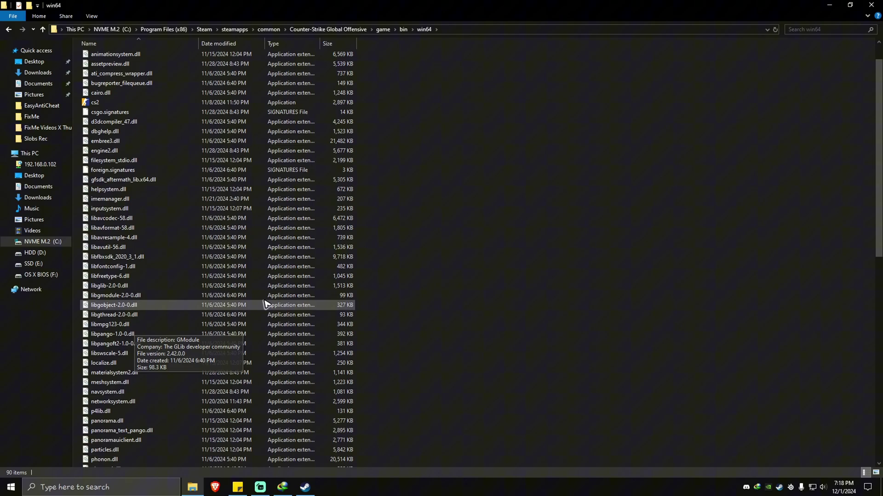
left_click(810, 29)
type("steam)_")
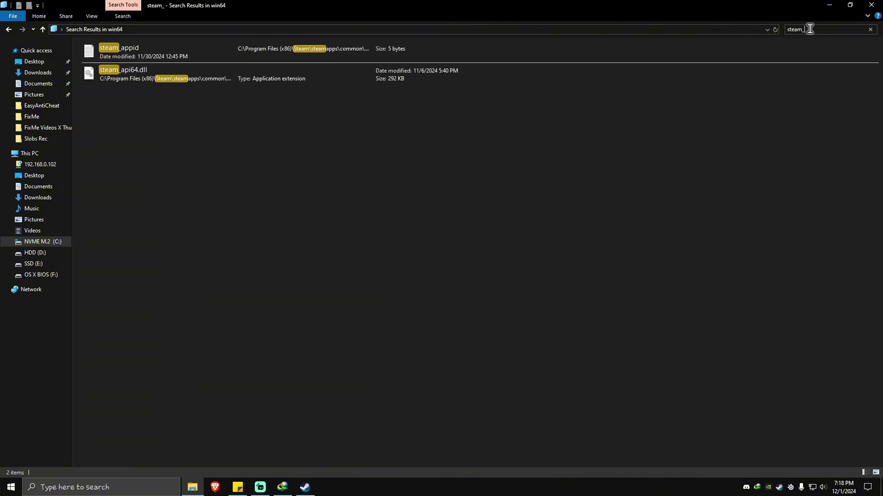
type("api")
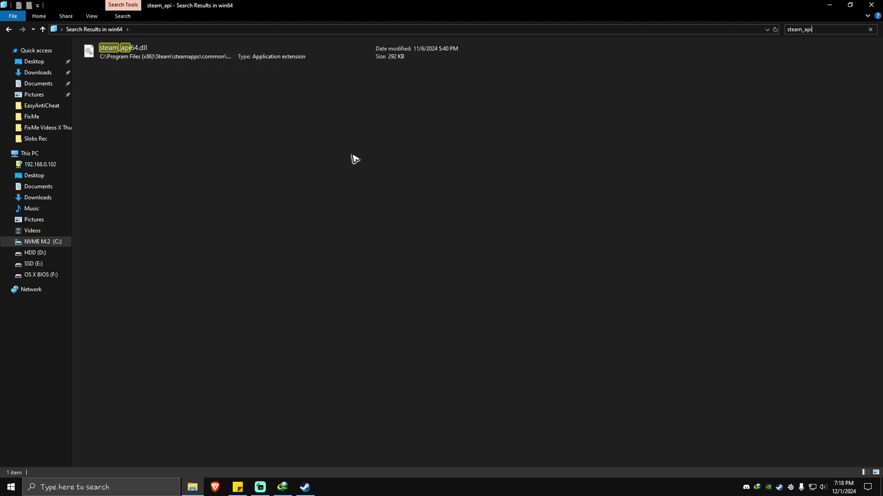
key("Escape")
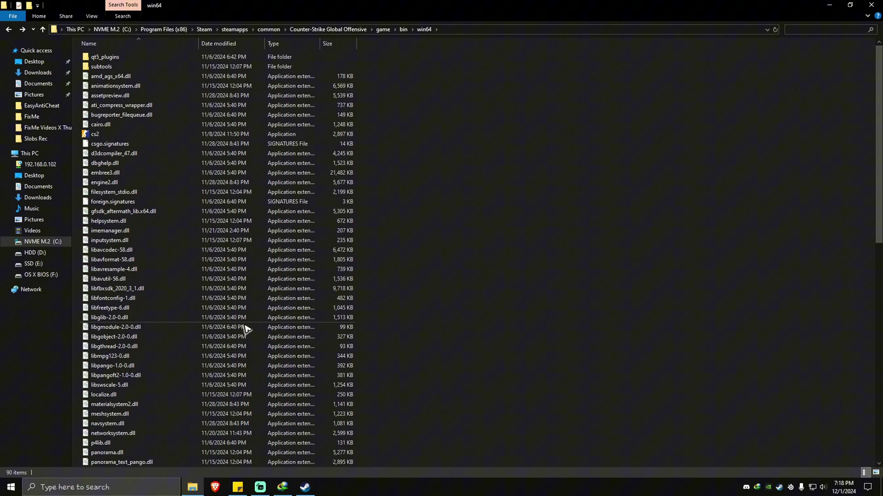
Step: Bring up the paste menu on an empty spot in the win64 file list
left_click(459, 246)
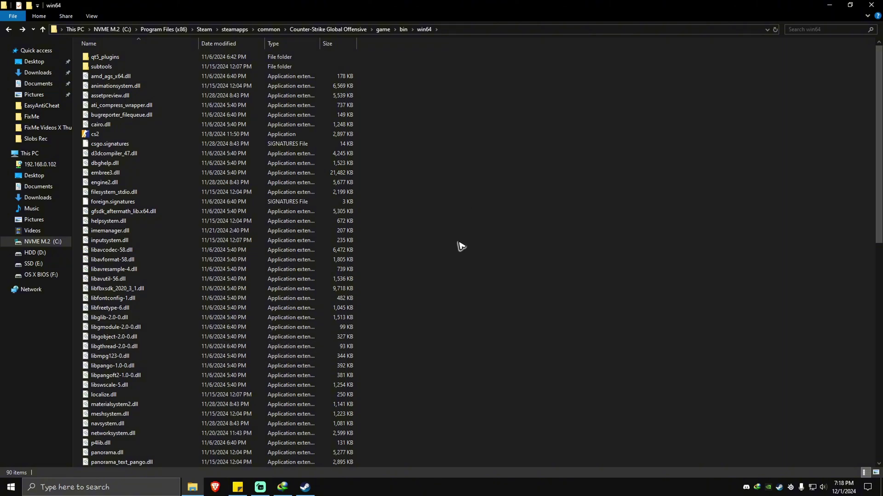
right_click(460, 246)
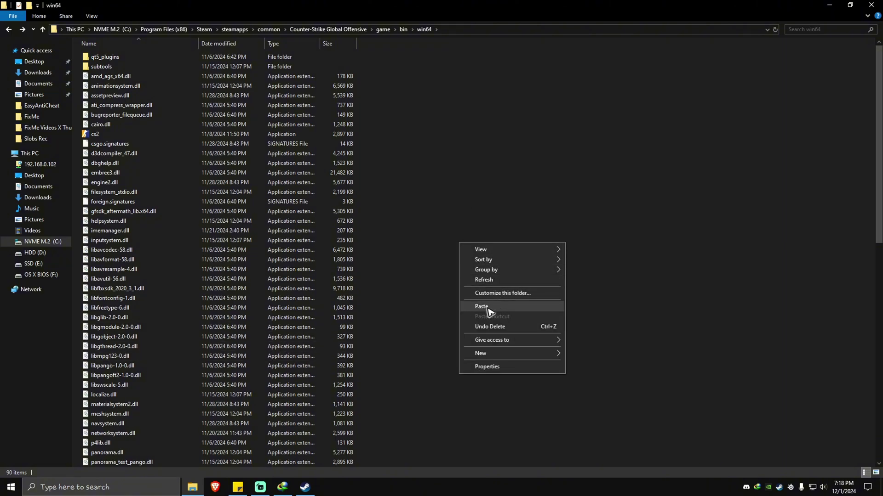